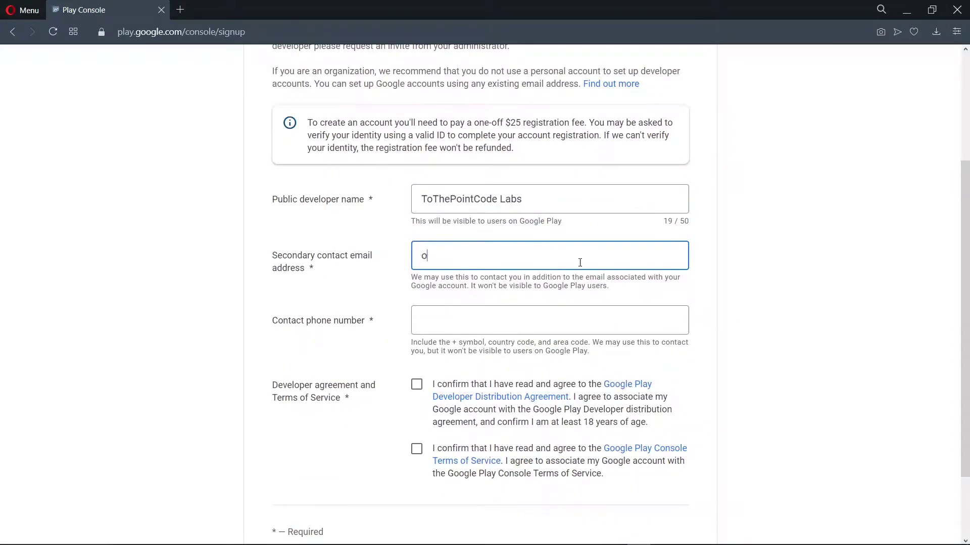
# - Fill in the secondary contact e-mail and the contact phone number
pyautogui.press('BackSpace')
pyautogui.press('Tab')
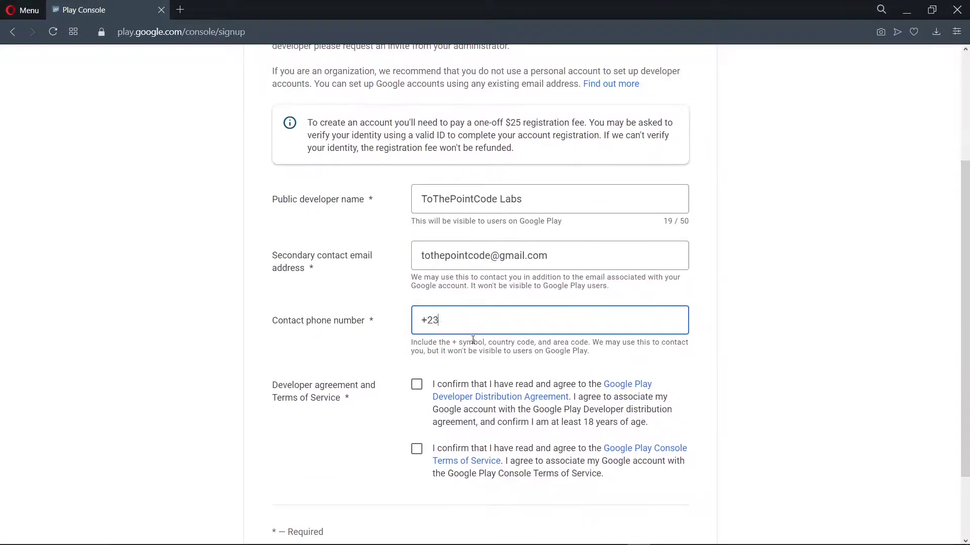
# - Accept both agreements, create and pay for the developer account, and continue to Play Console
pyautogui.click(416, 385)
pyautogui.scroll(-2, 421, 362)
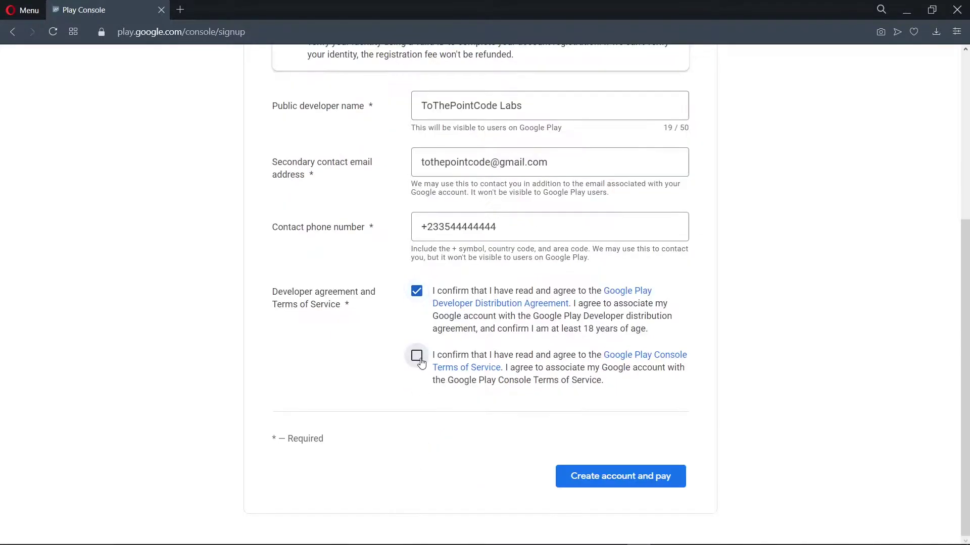
pyautogui.click(417, 356)
pyautogui.click(627, 477)
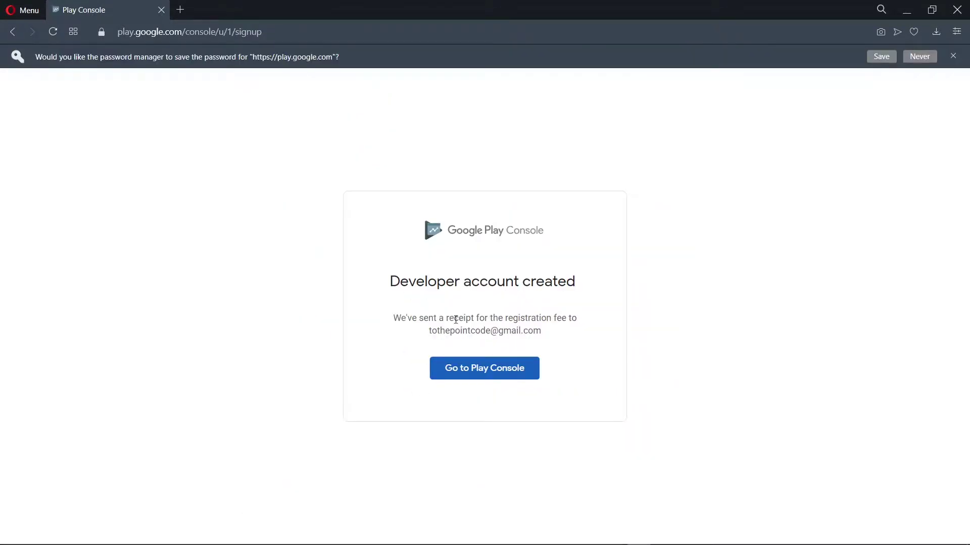
pyautogui.click(514, 376)
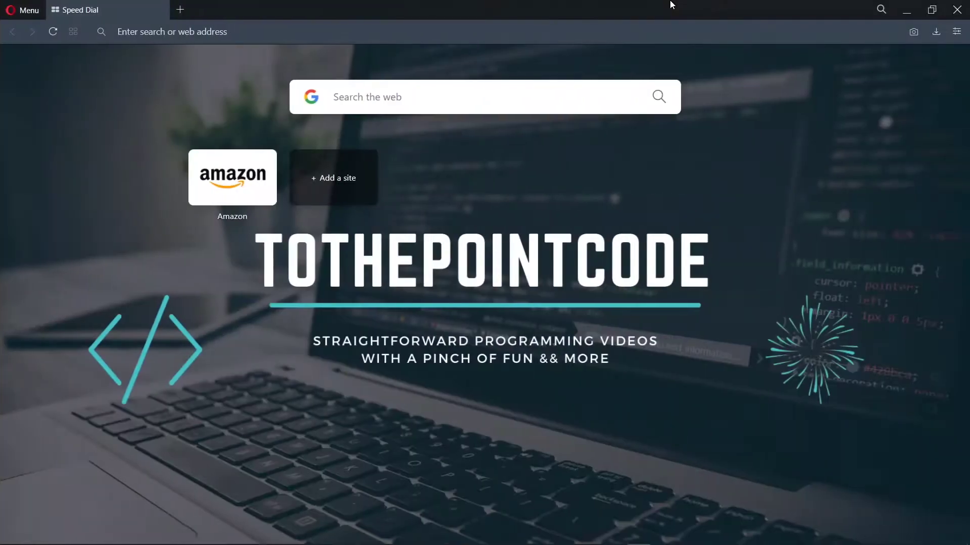
# - Search 'google play' and open the Google Play Console result
pyautogui.click(260, 39)
pyautogui.write('google ')
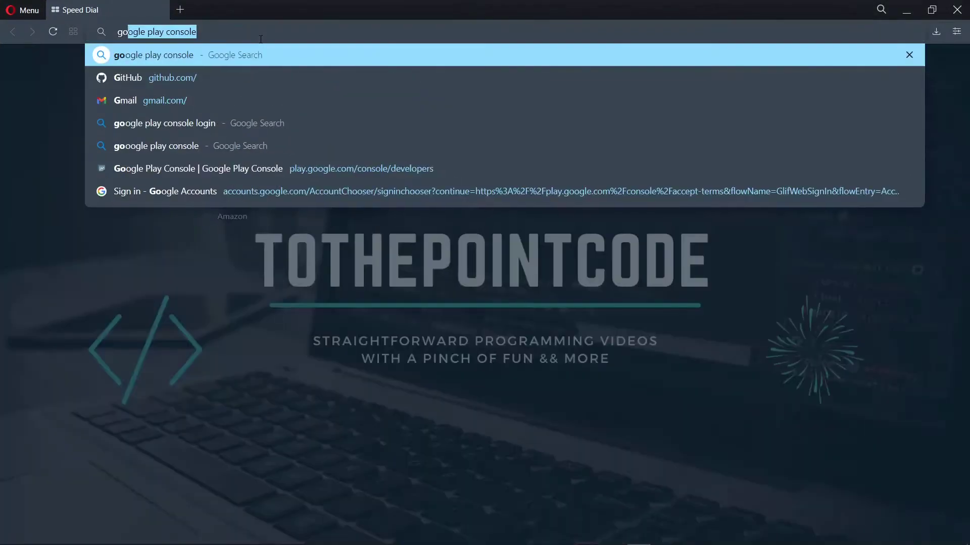
pyautogui.write('pla')
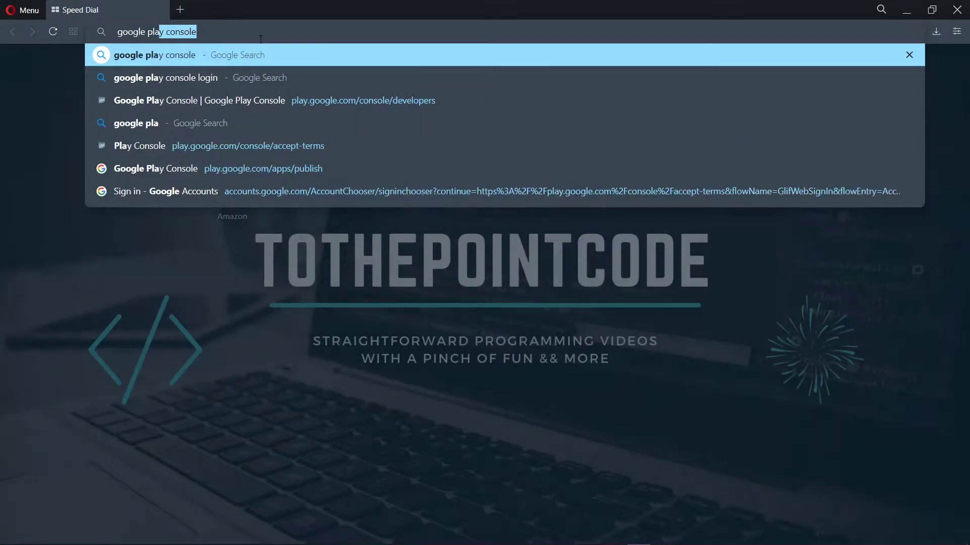
pyautogui.write('y')
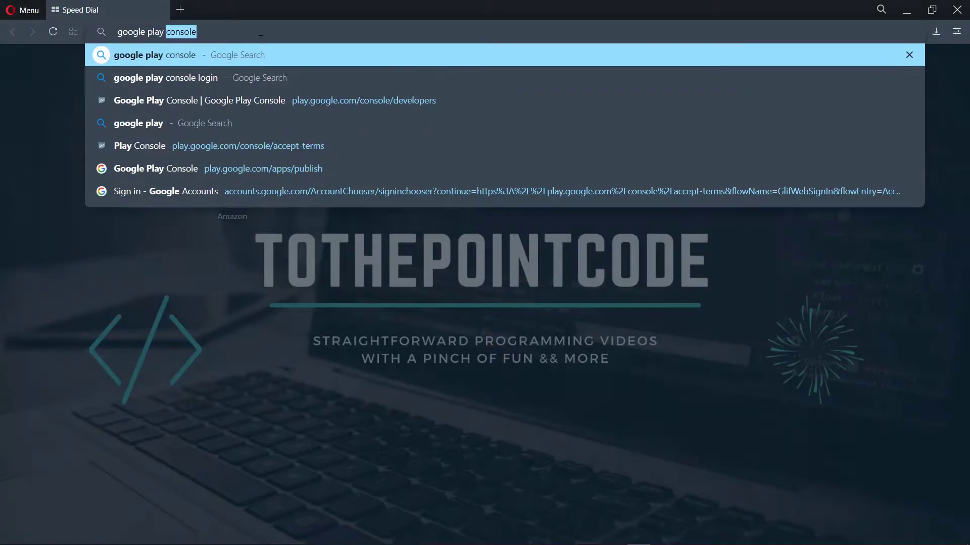
pyautogui.press('Return')
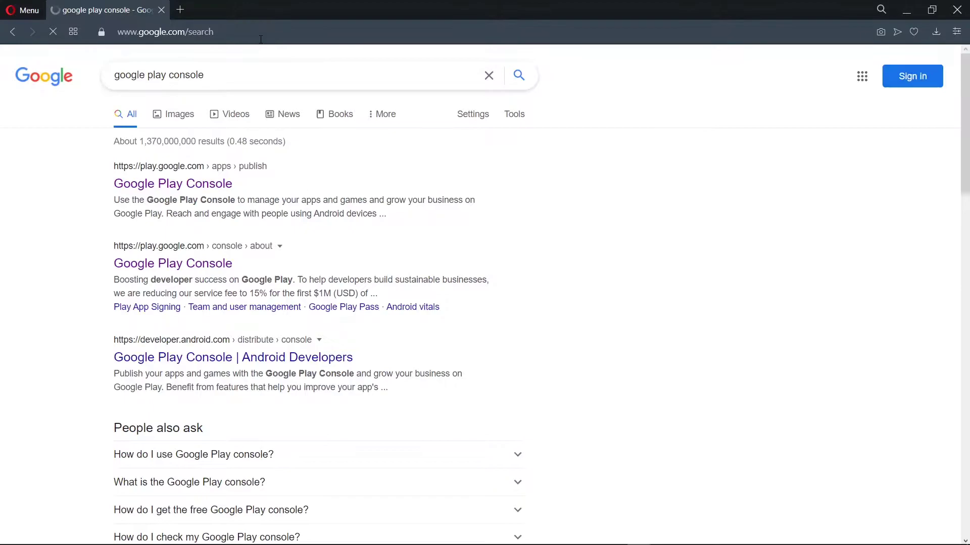
pyautogui.click(173, 184)
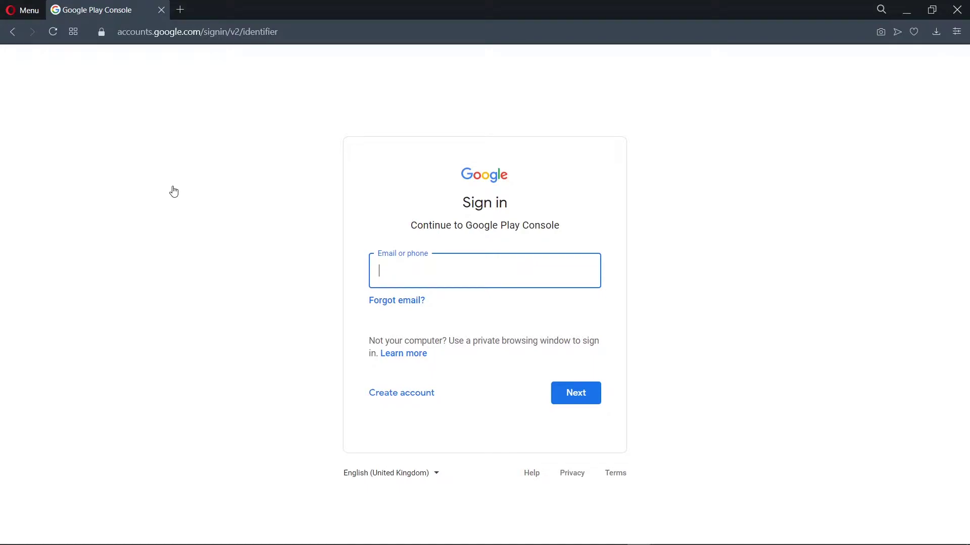
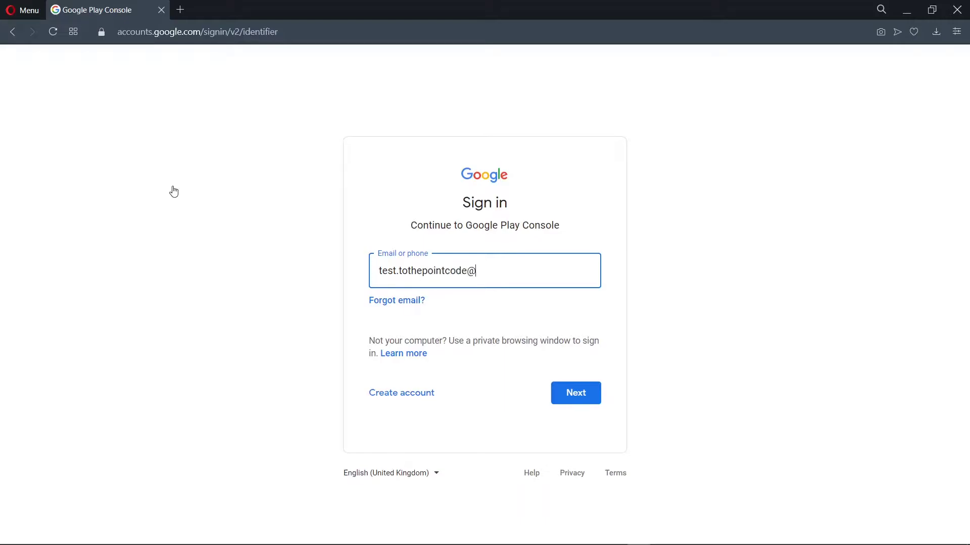
# - Sign in with the Google account e-mail and password
pyautogui.press('Return')
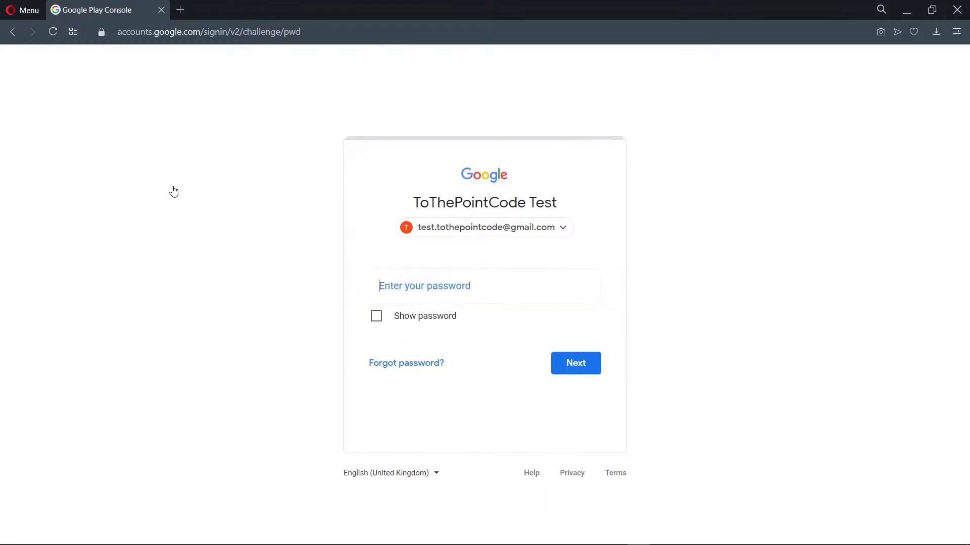
pyautogui.write('********')
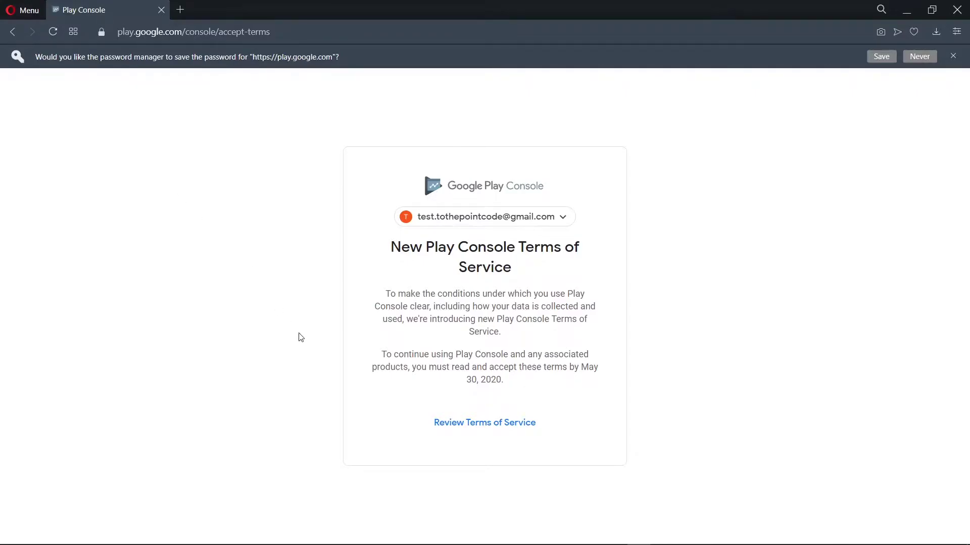
# - Review the new Play Console Terms of Service and accept them
pyautogui.click(481, 426)
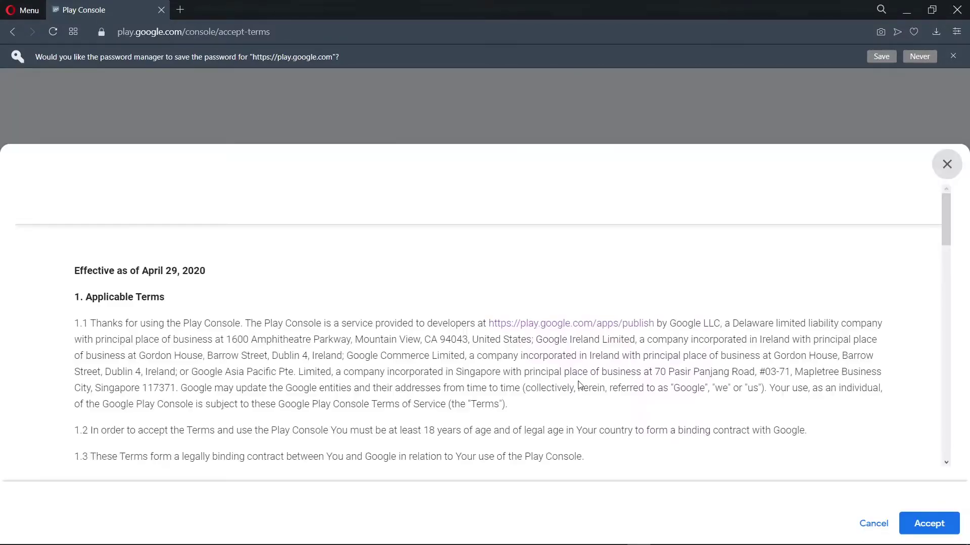
pyautogui.scroll(-20, 805, 381)
pyautogui.scroll(-3, 808, 381)
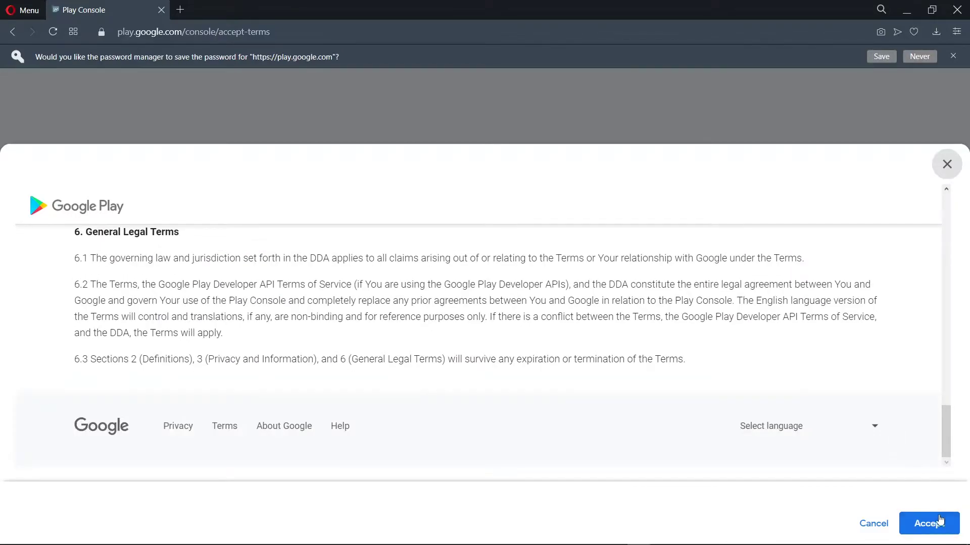
pyautogui.click(938, 515)
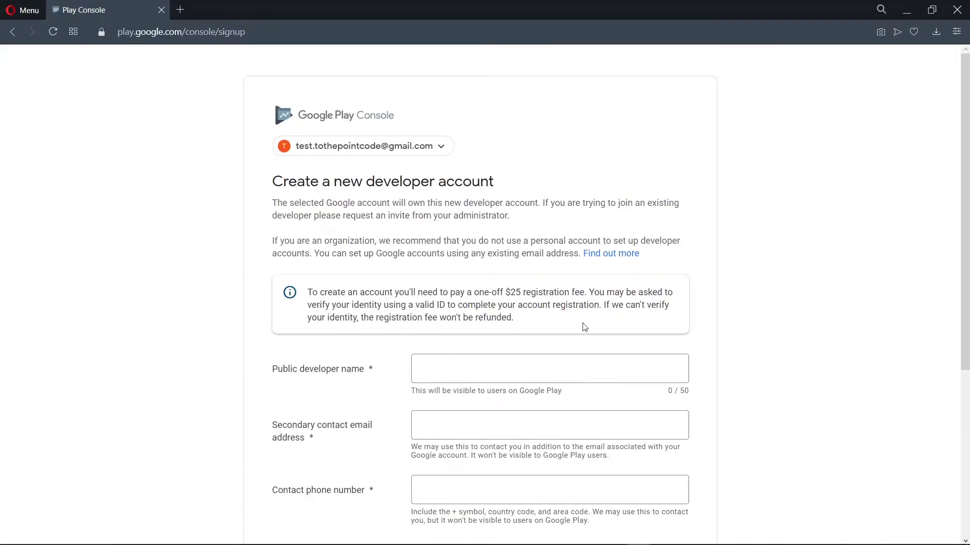
# - Enter 'ToThePointCode Labs' as the public developer name
pyautogui.scroll(-1, 652, 426)
pyautogui.scroll(-1, 652, 425)
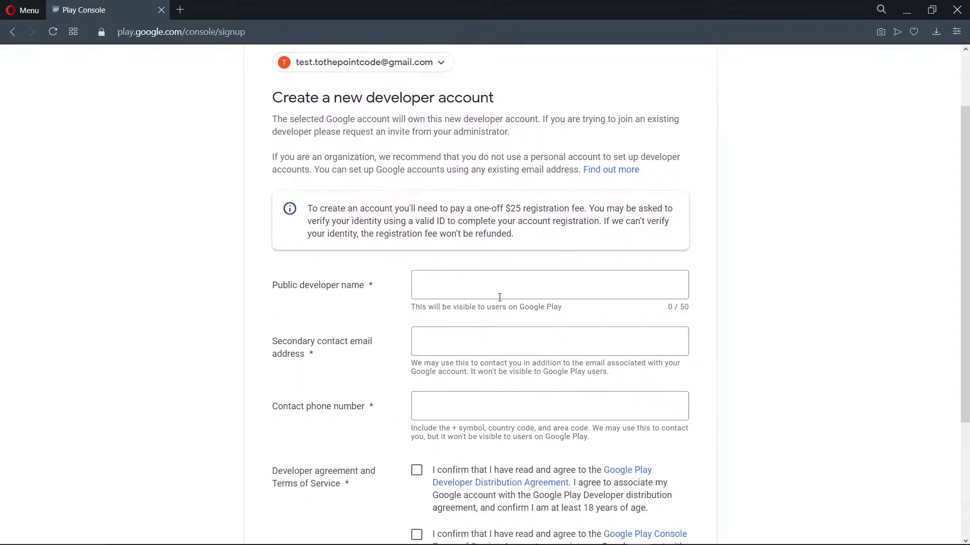
pyautogui.click(496, 294)
pyautogui.write('To')
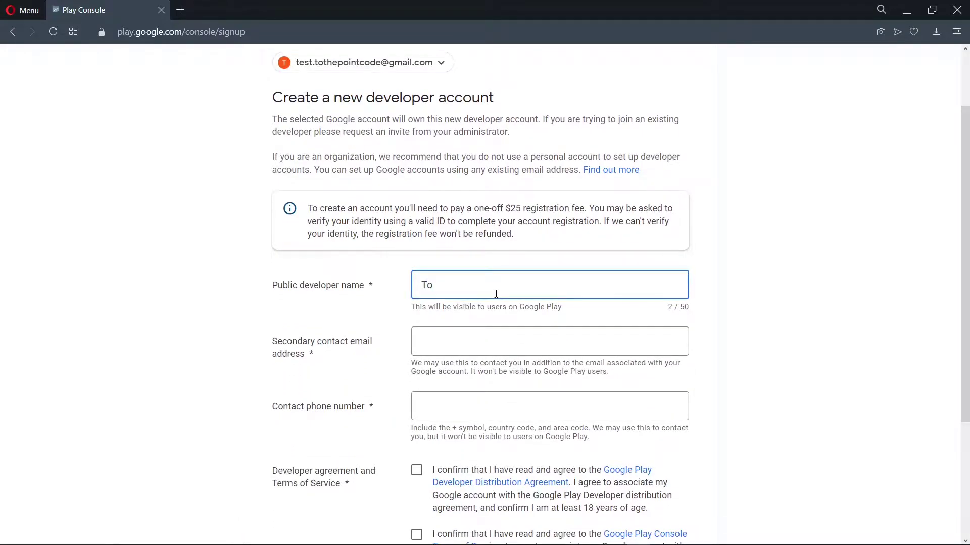
pyautogui.write('ThePointCode Labs')
# - Fill in the secondary contact e-mail and phone number, and tick both agreement checkboxes
pyautogui.scroll(-2, 729, 318)
pyautogui.click(580, 262)
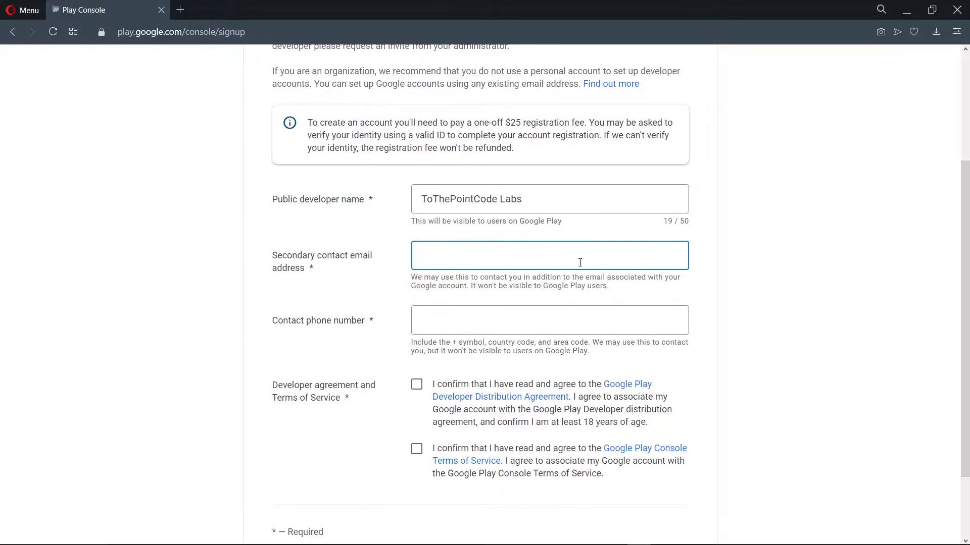
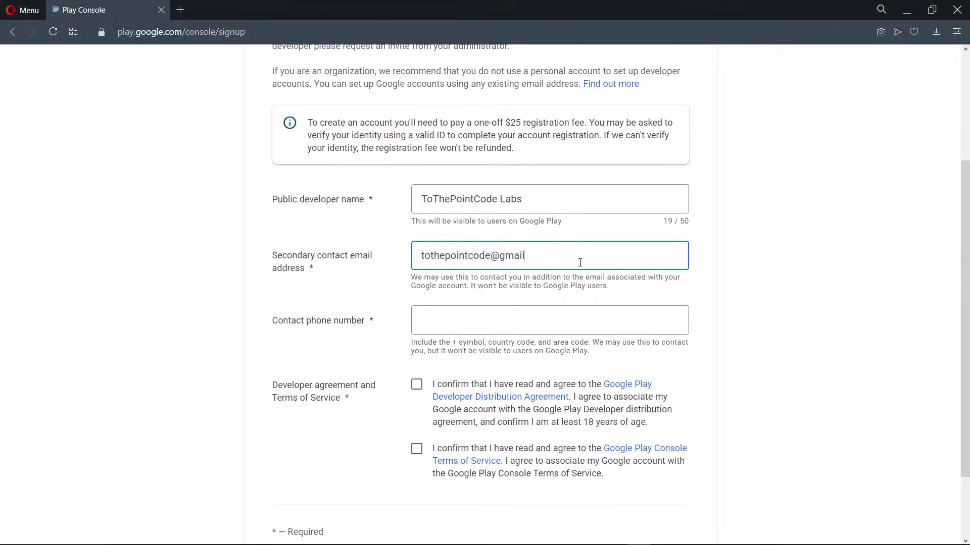
pyautogui.click(486, 328)
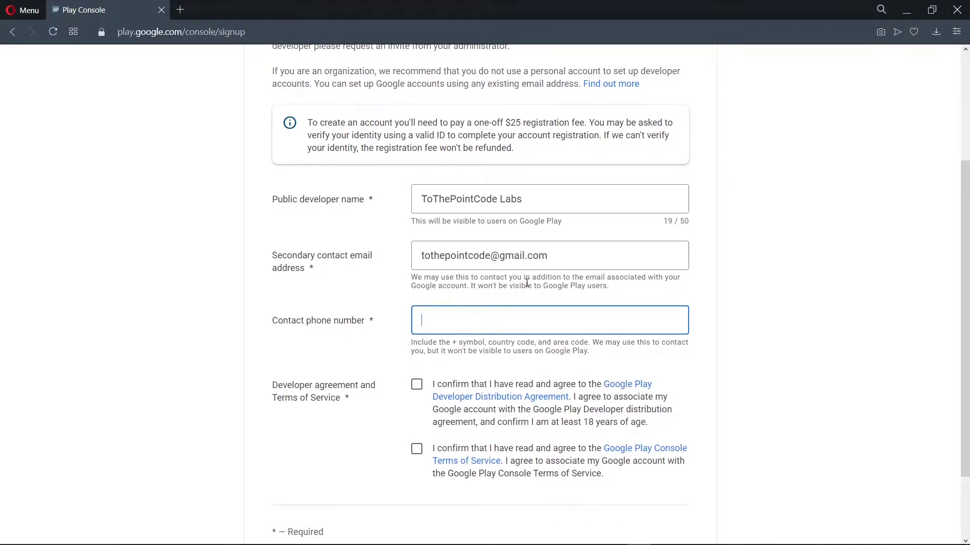
pyautogui.click(416, 384)
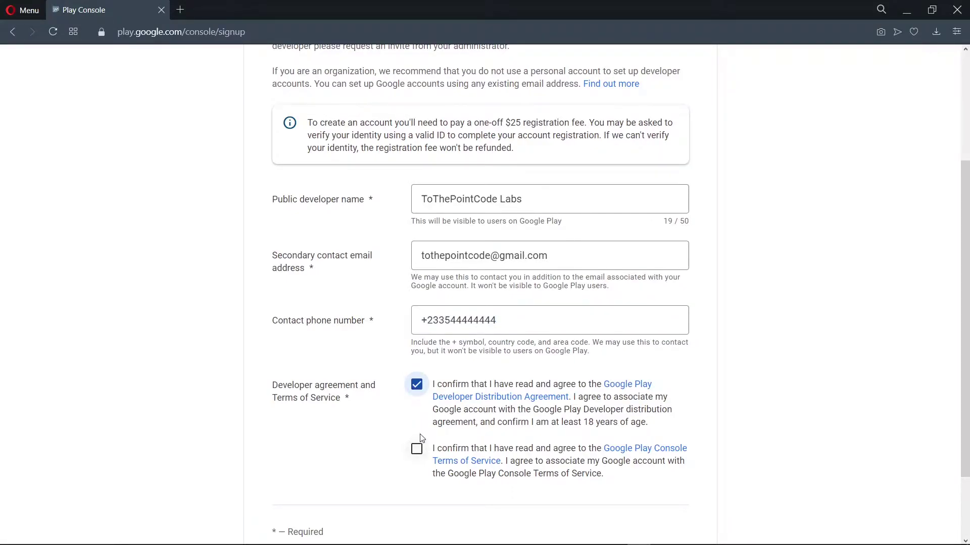
pyautogui.scroll(-2, 422, 438)
pyautogui.click(416, 355)
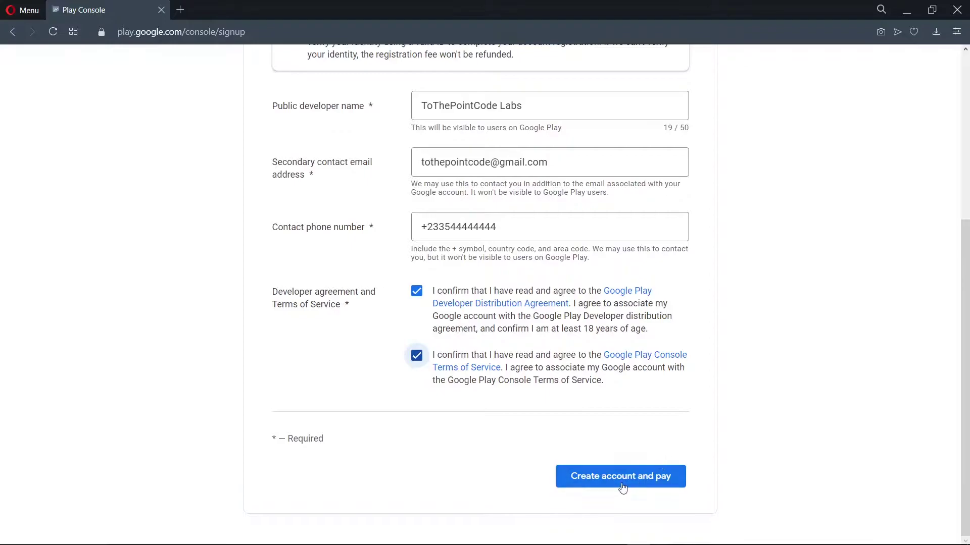
# - Create and pay for the developer account, then continue to the Play Console
pyautogui.click(639, 476)
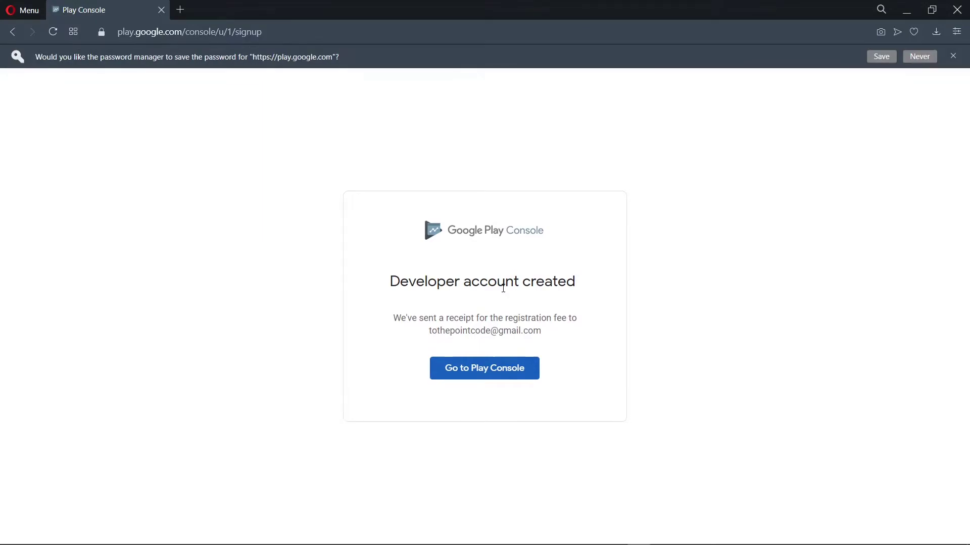
pyautogui.click(516, 380)
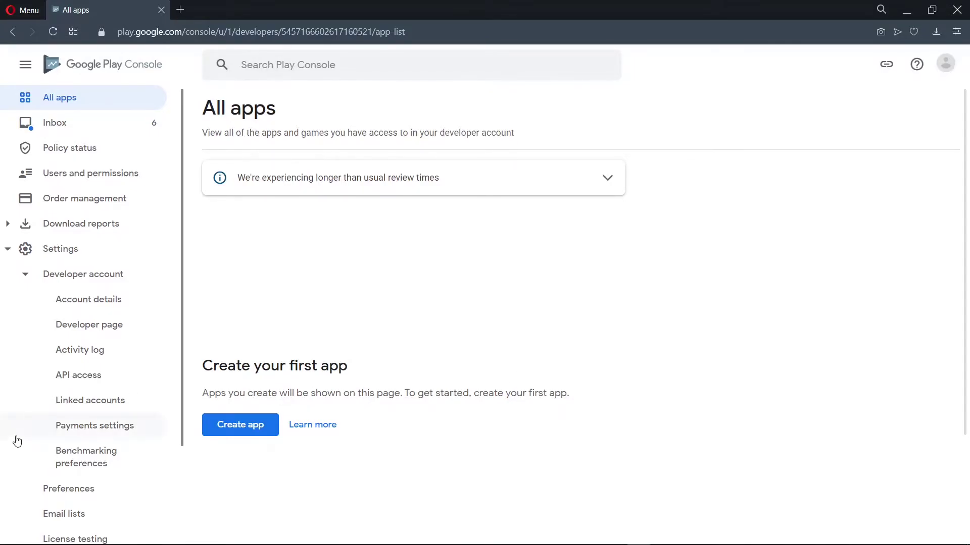
# - Create a new Google Cloud project under Settings > API access and link it
pyautogui.scroll(-3, 15, 438)
pyautogui.click(68, 130)
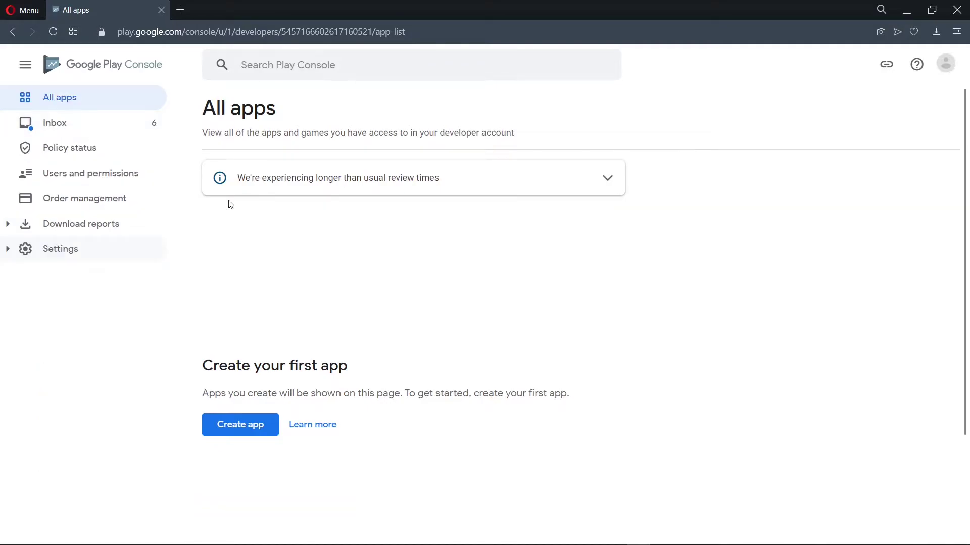
pyautogui.click(78, 253)
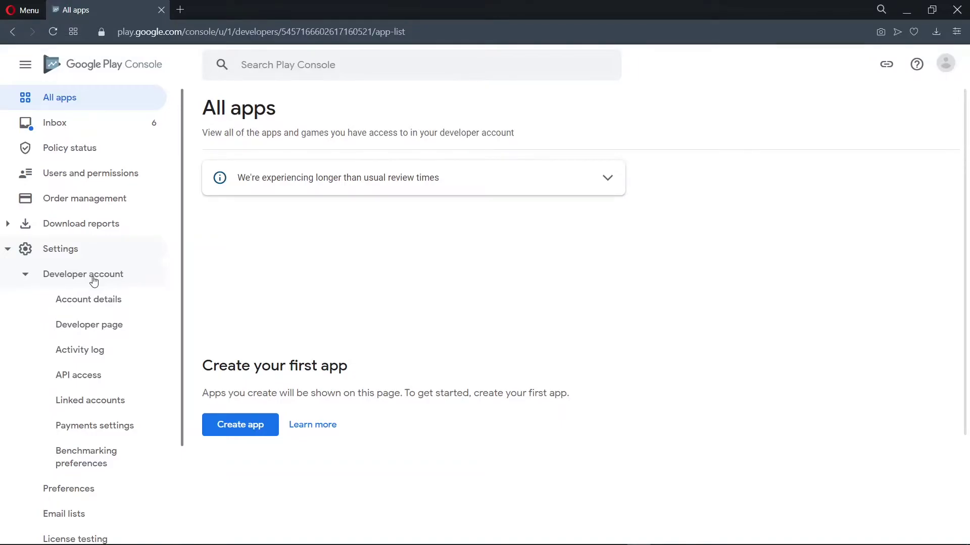
pyautogui.click(95, 379)
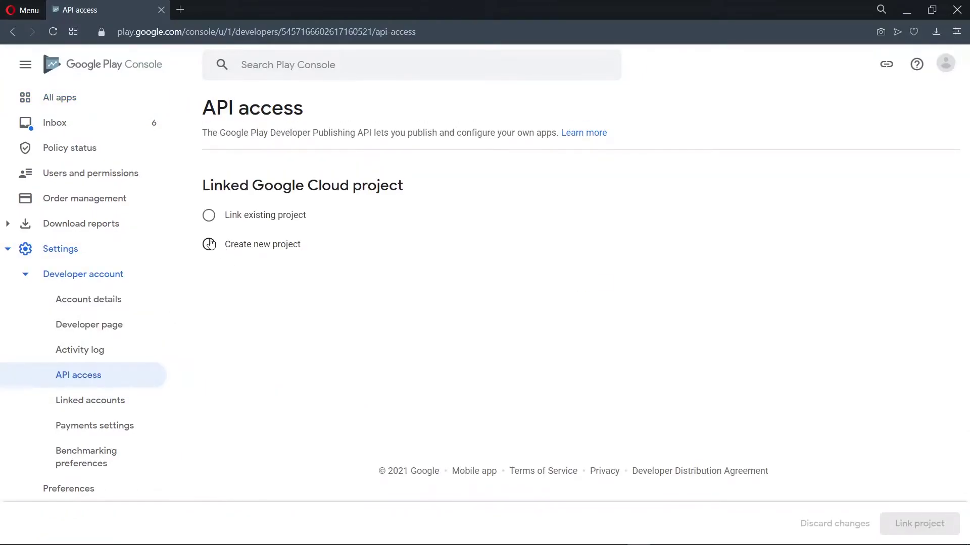
pyautogui.click(210, 245)
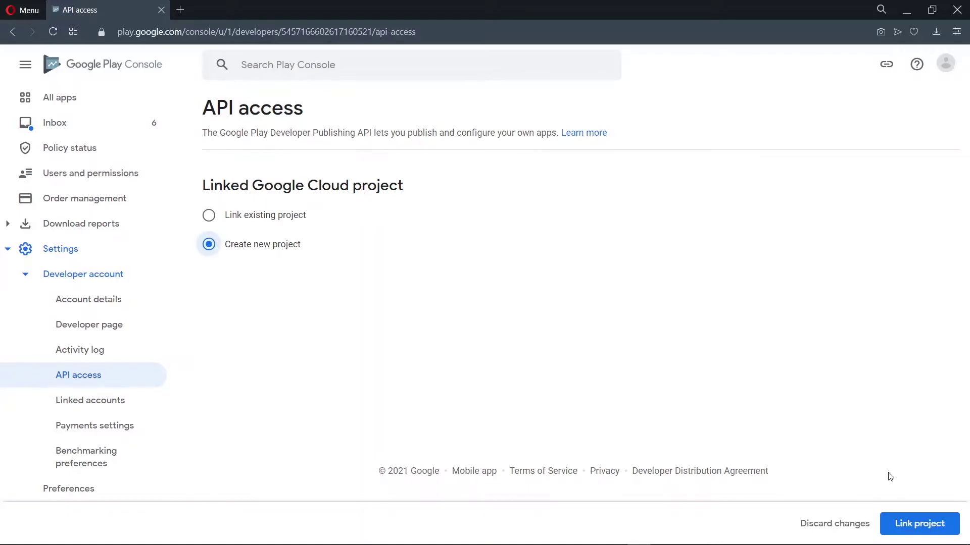
pyautogui.click(902, 534)
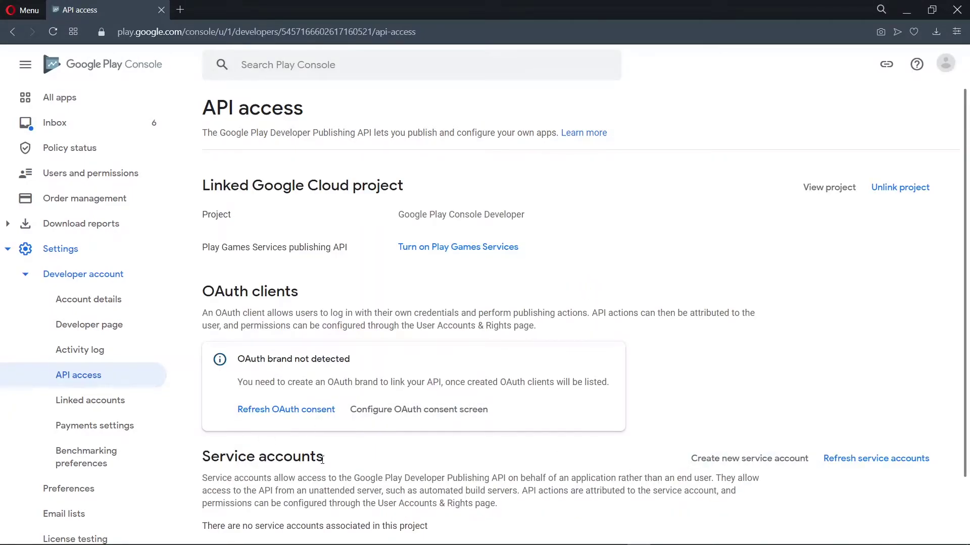
# - Open Google Cloud Platform's service accounts page for the linked project in a new tab
pyautogui.click(756, 461)
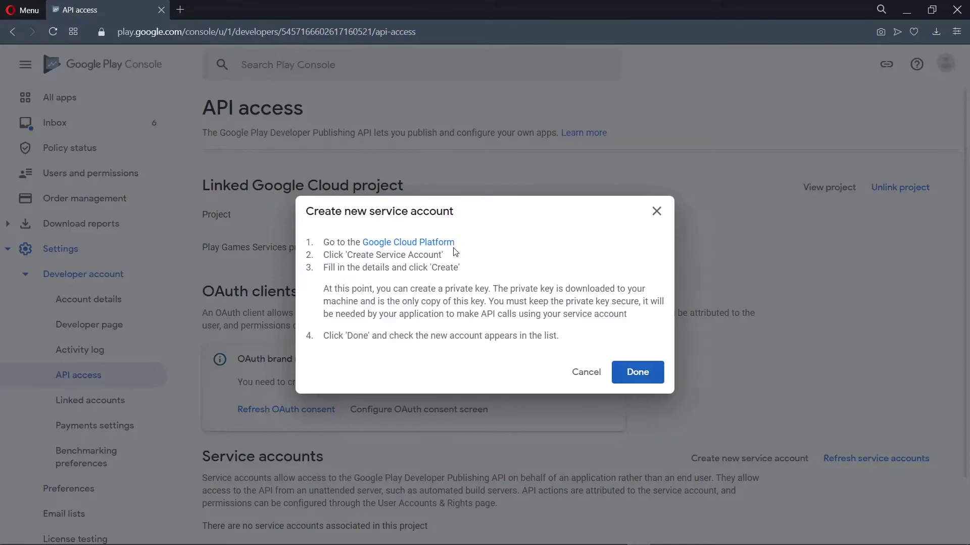
pyautogui.click(409, 242)
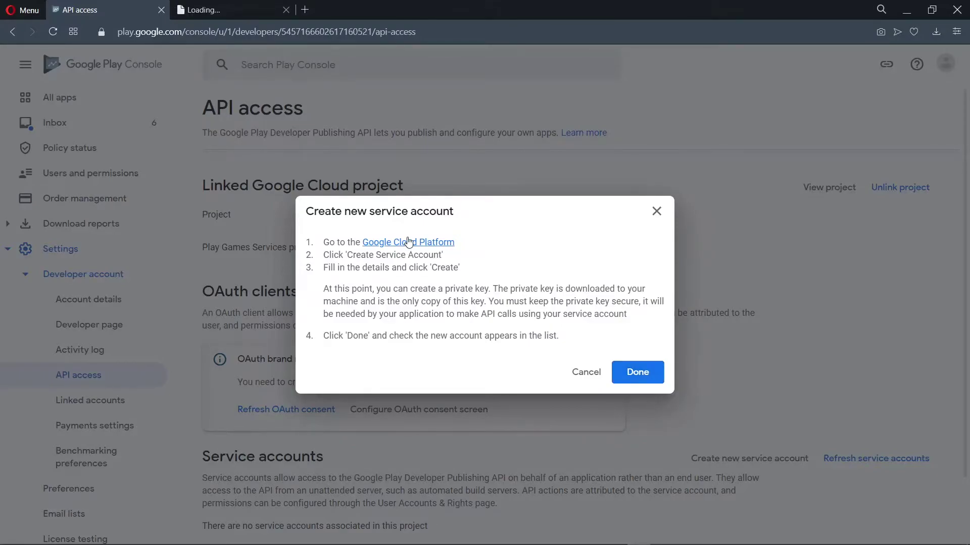
pyautogui.click(259, 10)
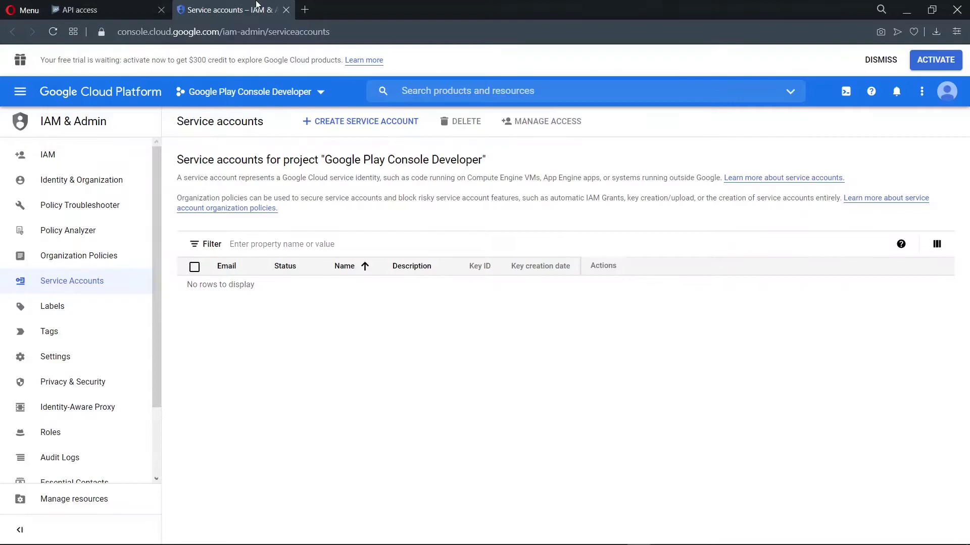
# - Create a service account named 'TodoApp Service' (ID todoapp-service)
pyautogui.click(350, 130)
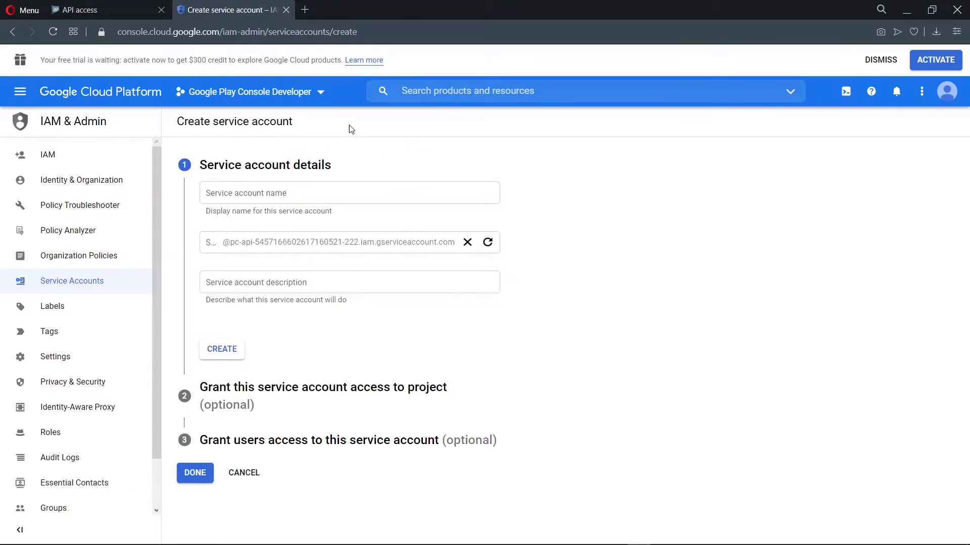
pyautogui.click(346, 196)
pyautogui.hotkey('ctrl', 'v')
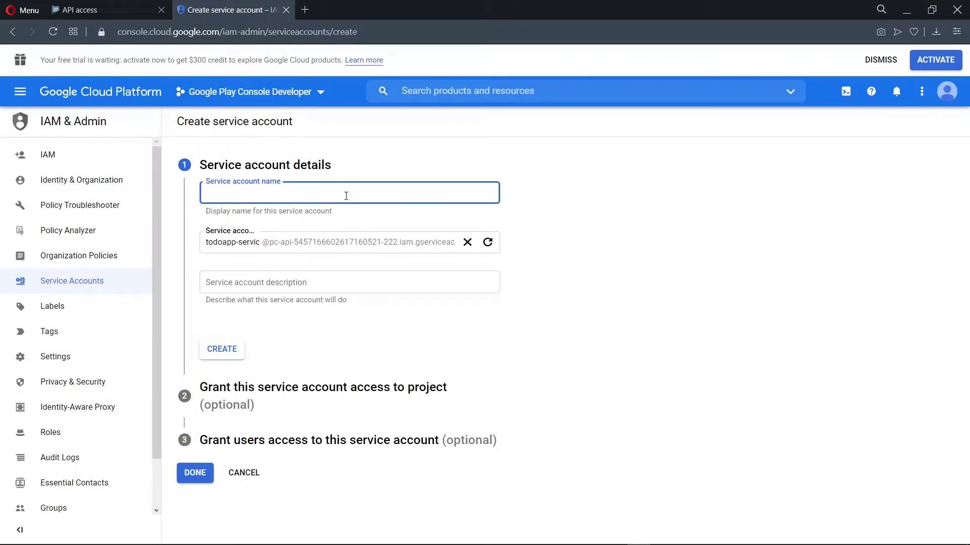
pyautogui.write('Todo')
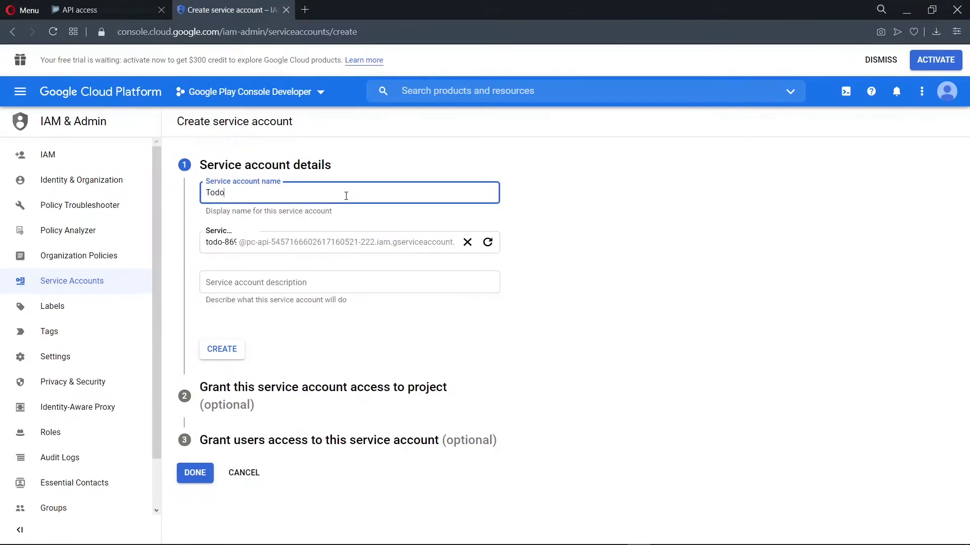
pyautogui.write('App Service')
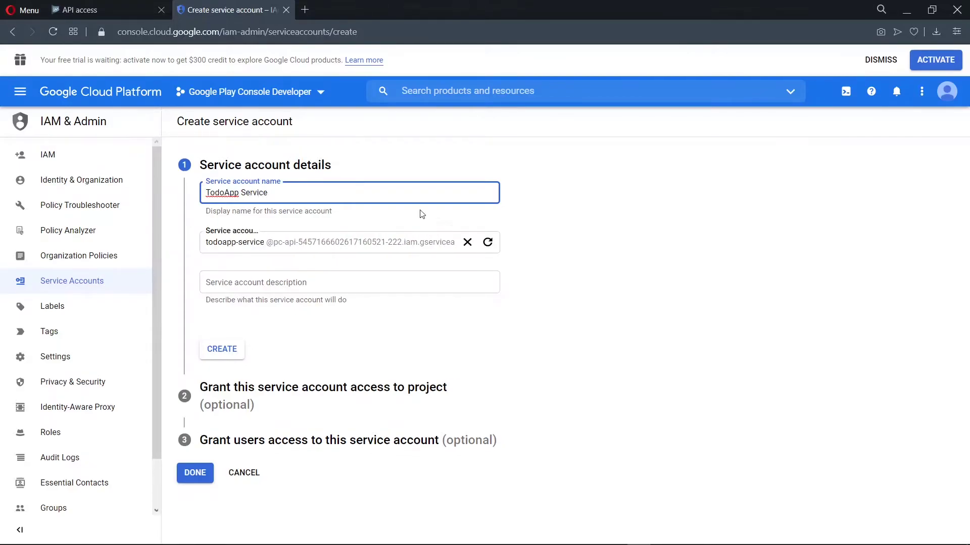
pyautogui.click(594, 205)
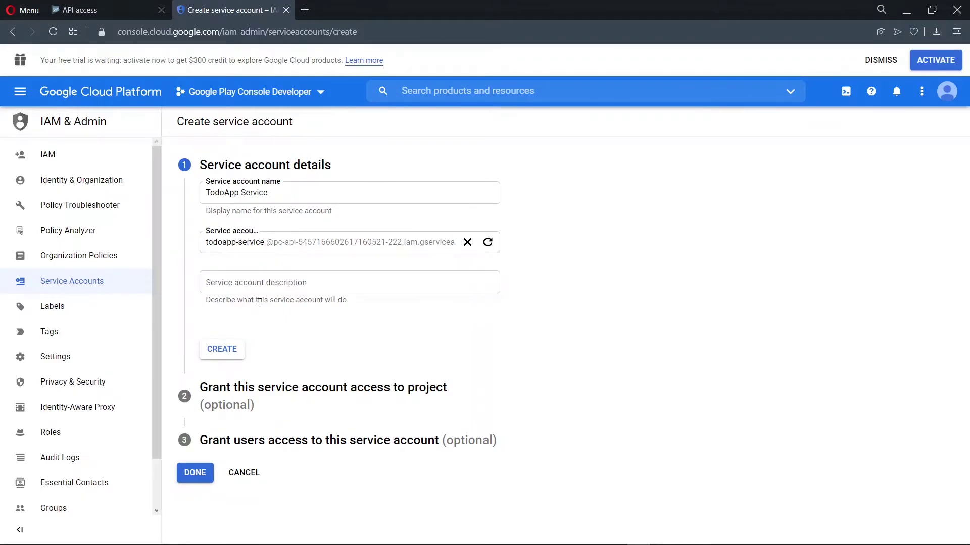
pyautogui.click(226, 351)
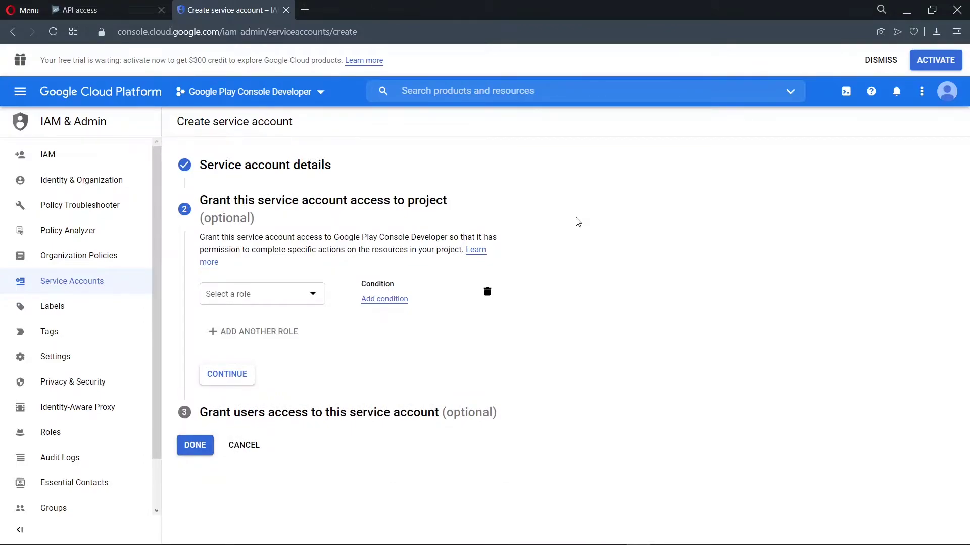
# - Grant TodoApp Service the Service Account User role and finish the account setup
pyautogui.click(280, 291)
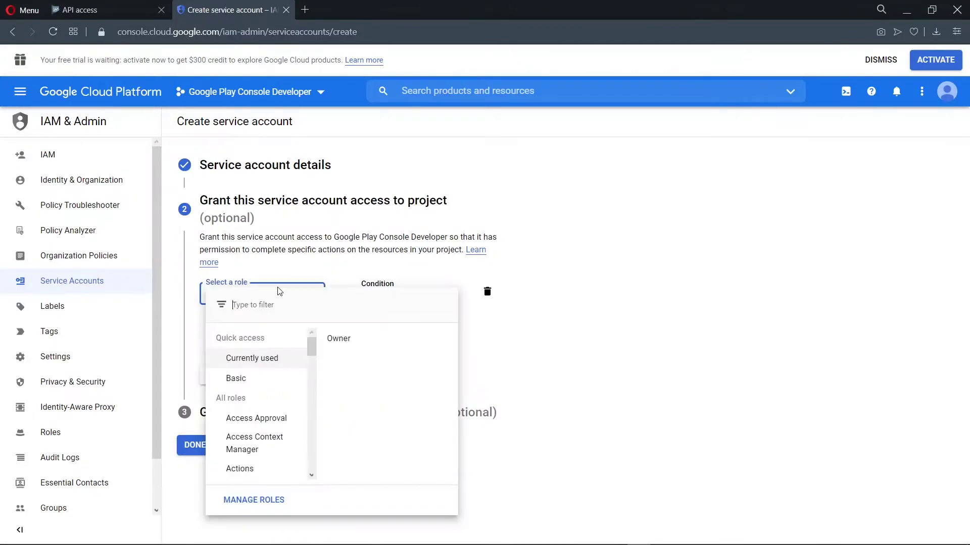
pyautogui.moveTo(312, 345); pyautogui.dragTo(308, 455)
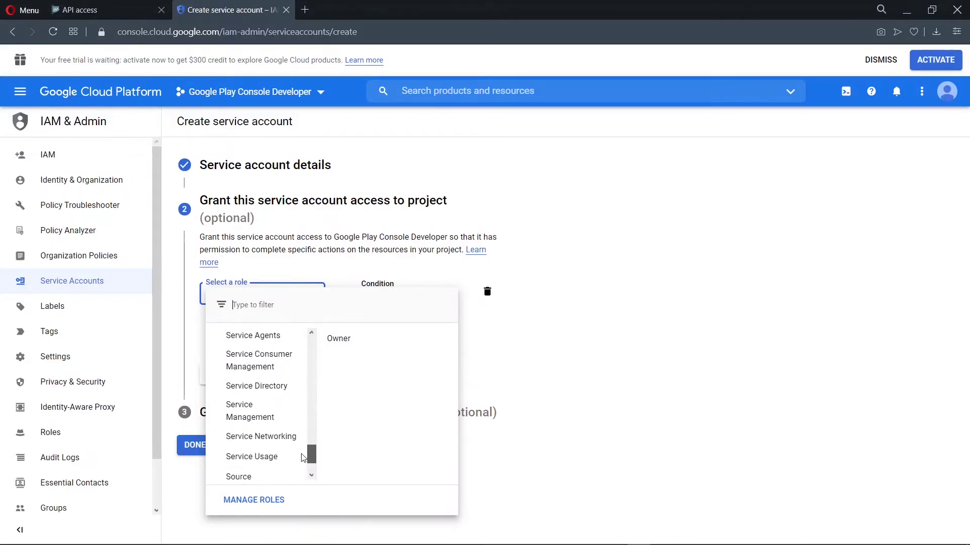
pyautogui.moveTo(280, 386)
pyautogui.scroll(1, 281, 386)
pyautogui.moveTo(282, 365)
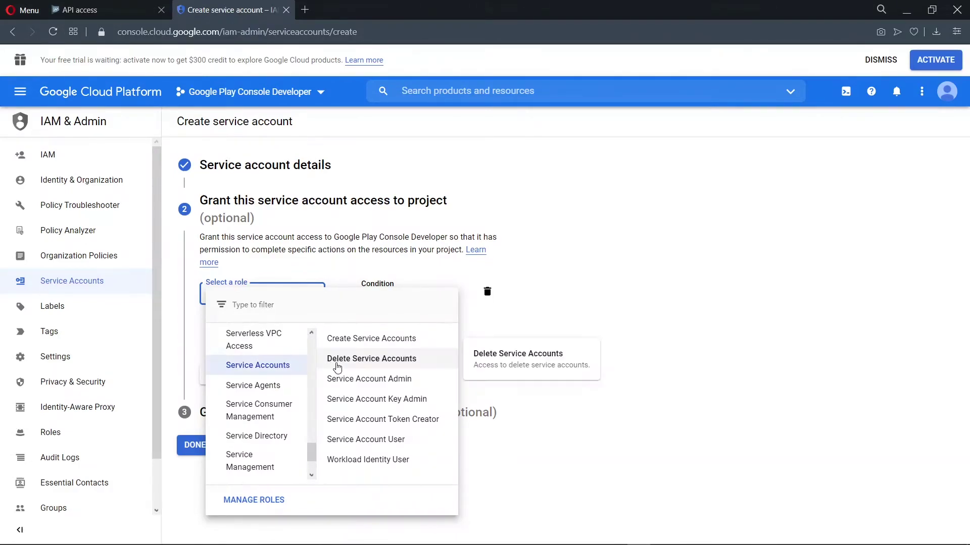
pyautogui.click(405, 441)
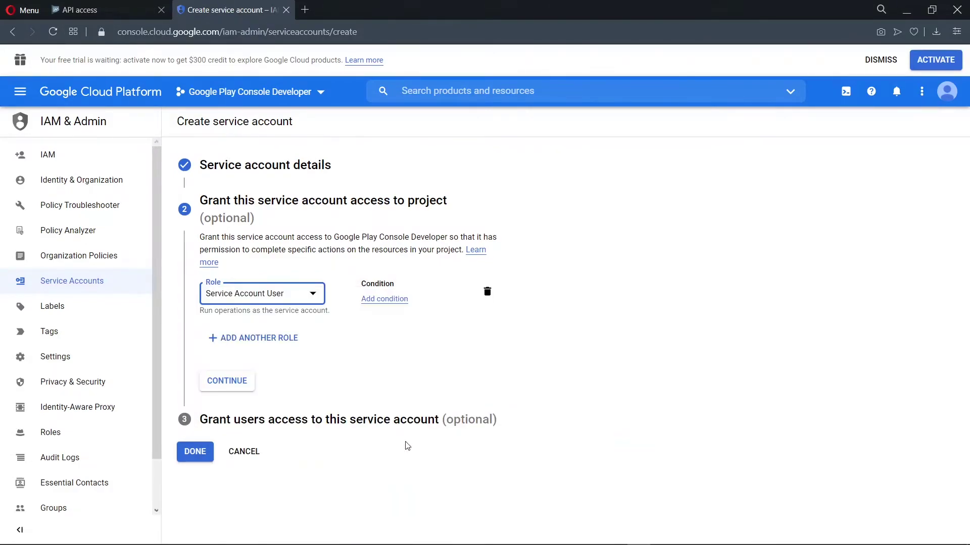
pyautogui.click(237, 383)
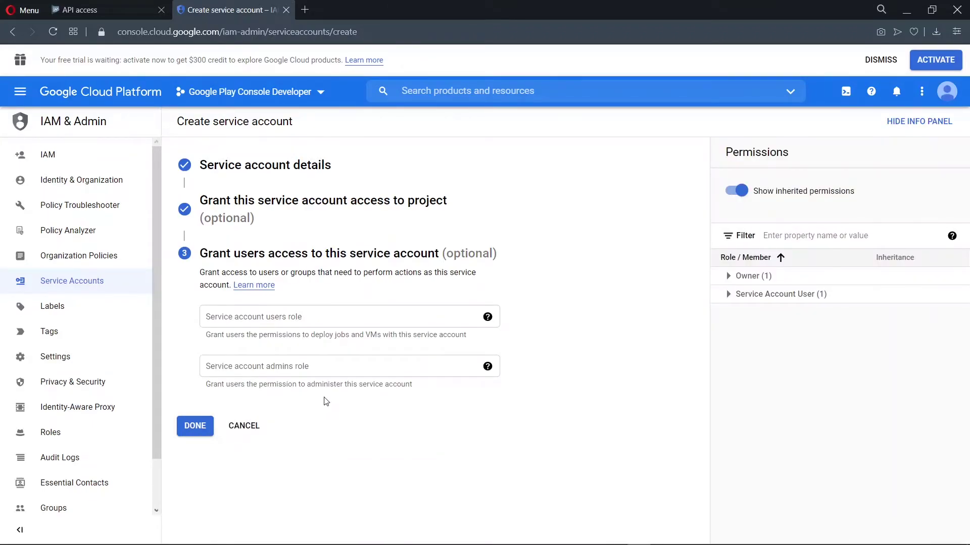
pyautogui.click(188, 426)
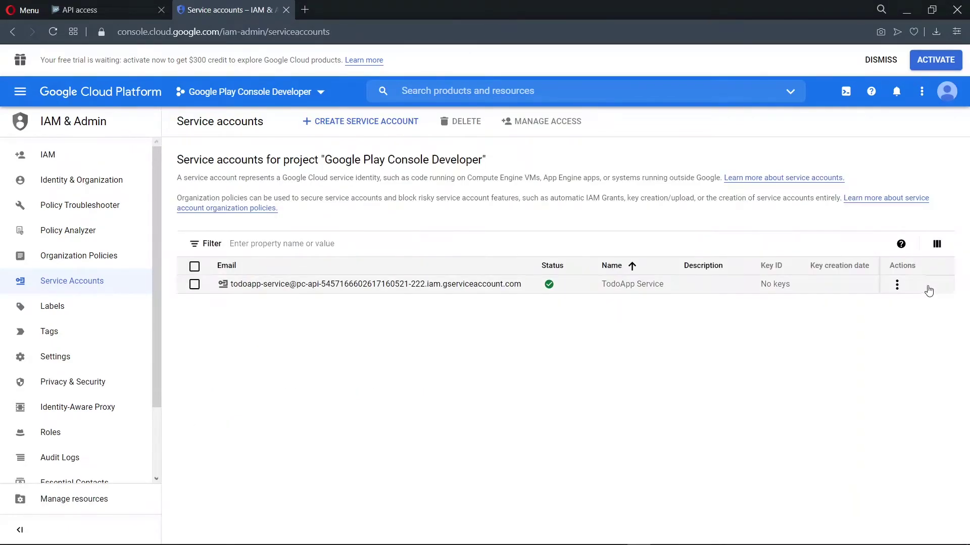
# - Create and download a new JSON private key for TodoApp Service
pyautogui.click(897, 285)
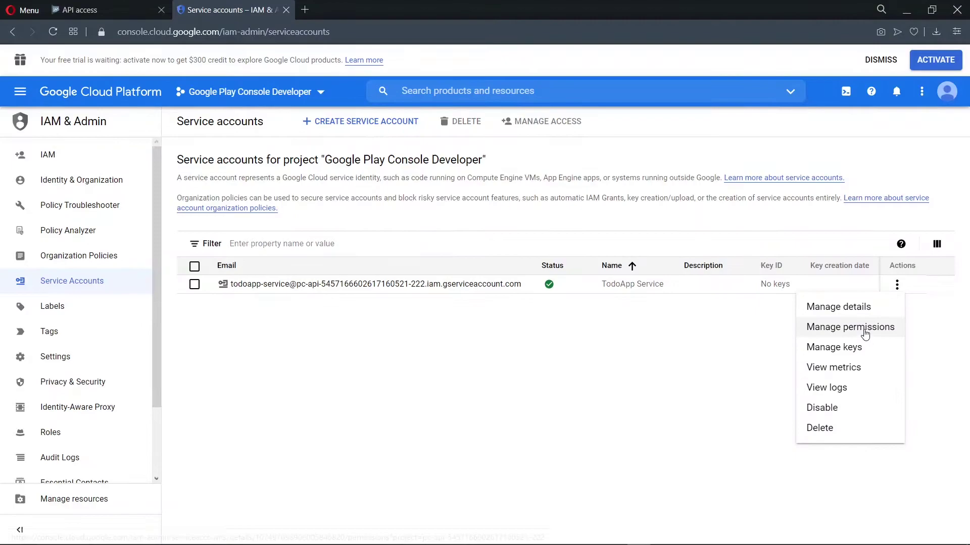
pyautogui.click(854, 348)
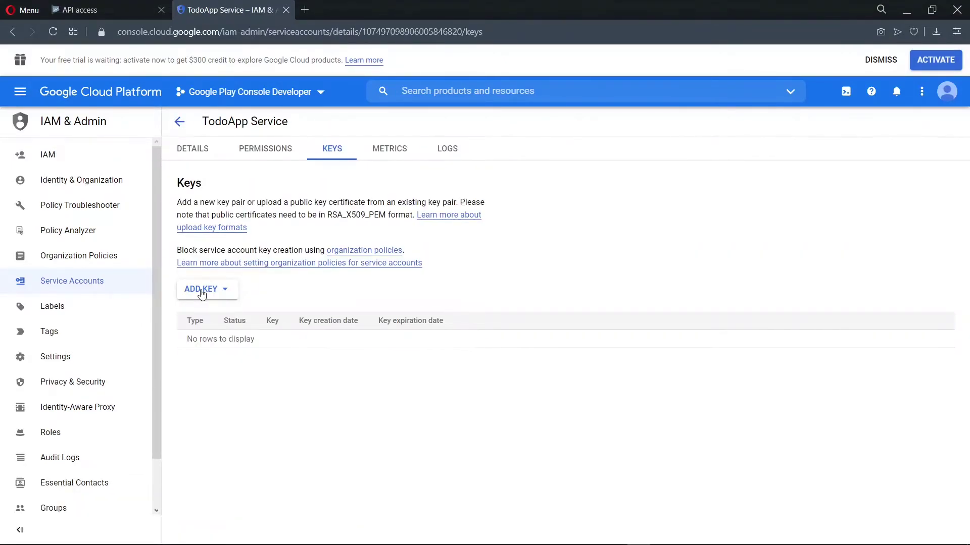
pyautogui.click(201, 294)
pyautogui.click(228, 317)
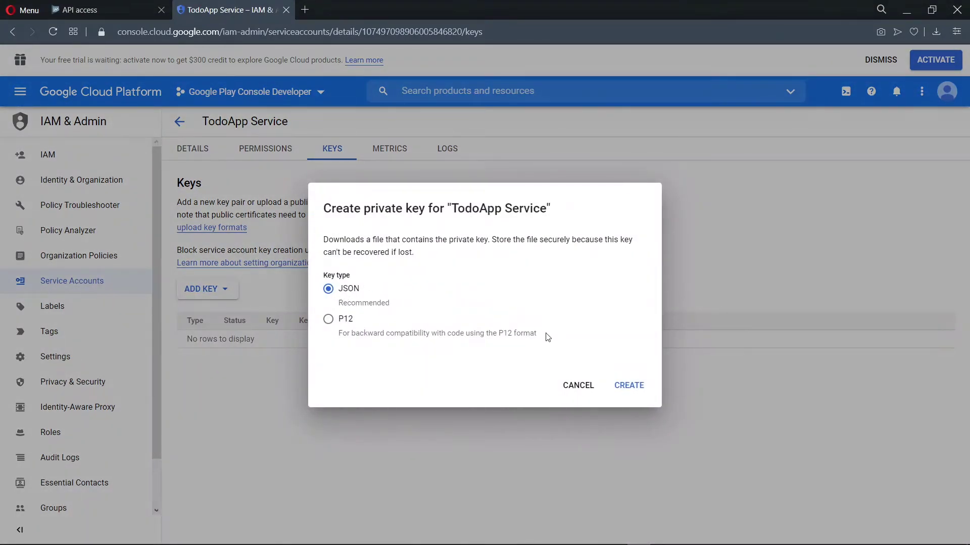
pyautogui.click(627, 387)
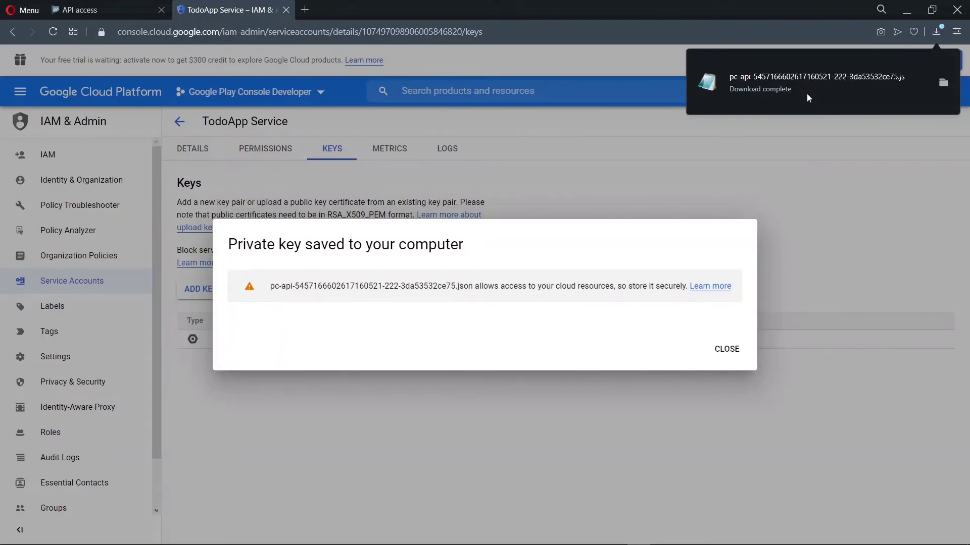
pyautogui.click(726, 350)
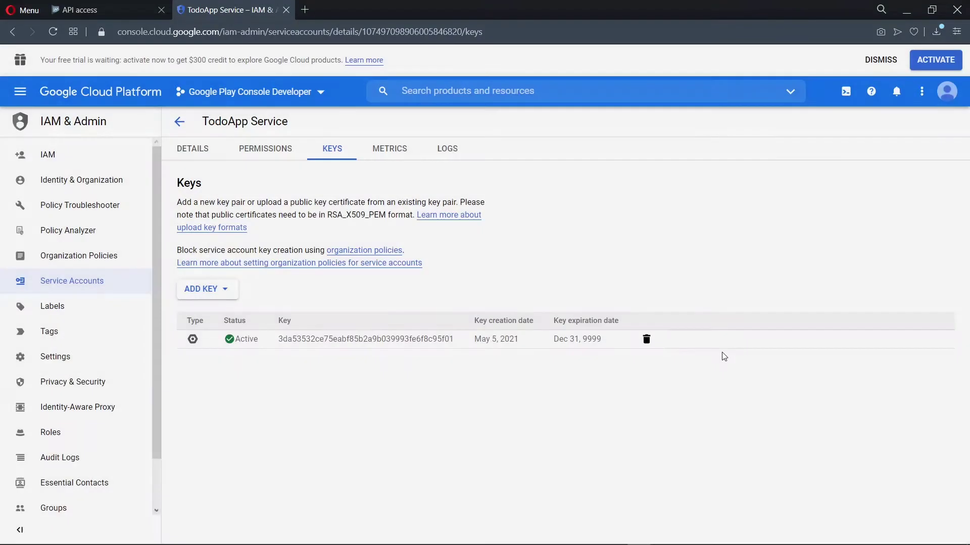
# - Return from the Cloud tab to Play Console and refresh the service account list
pyautogui.click(286, 10)
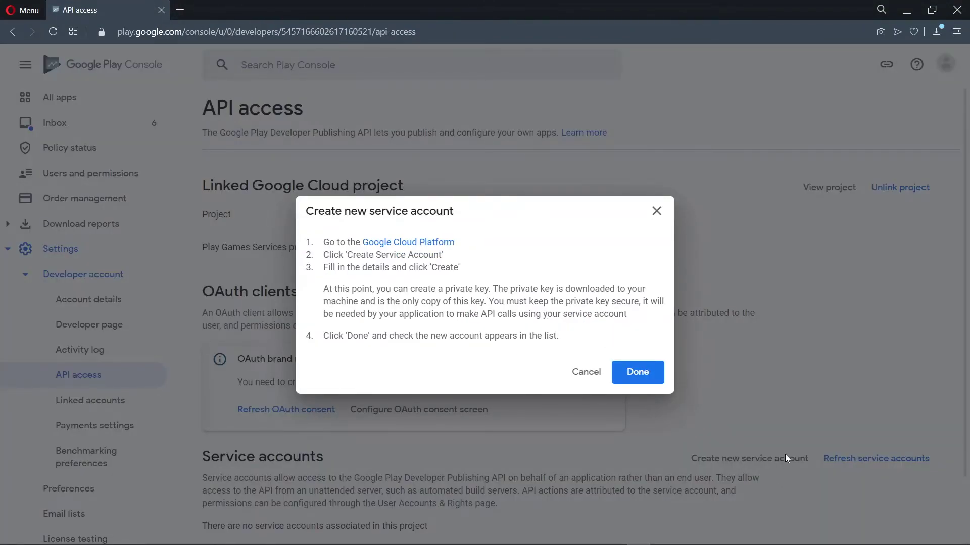
pyautogui.click(636, 380)
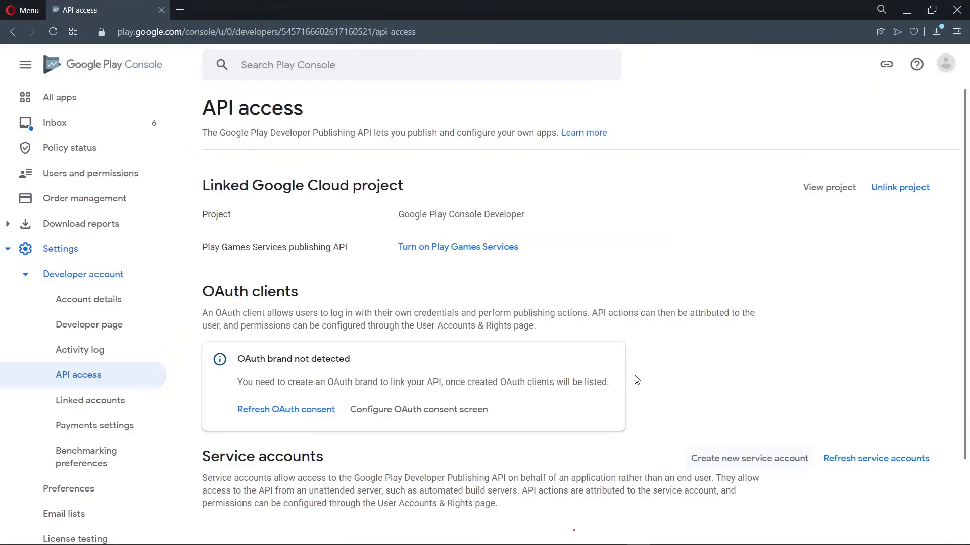
pyautogui.scroll(-3, 838, 372)
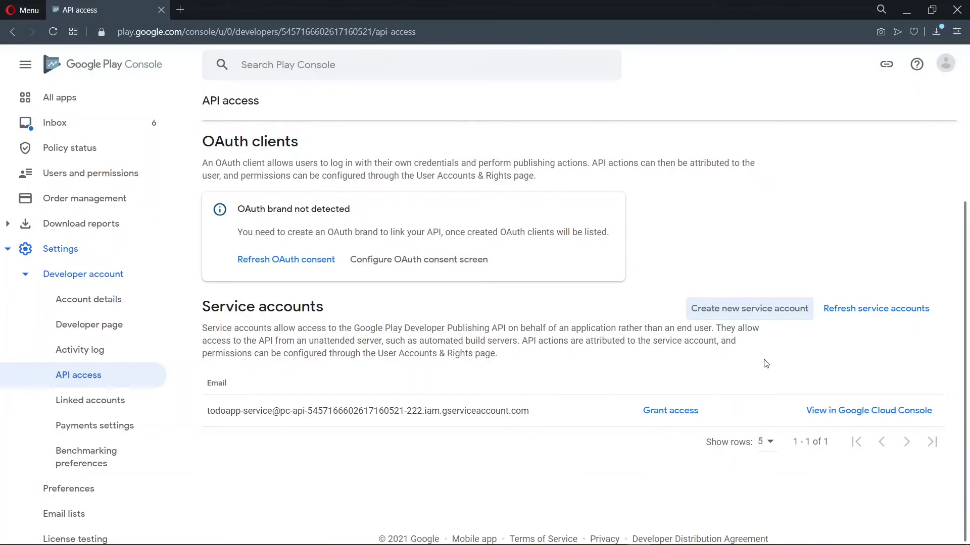
# - Grant the todoapp-service account access and send its Play Console invitation
pyautogui.click(670, 411)
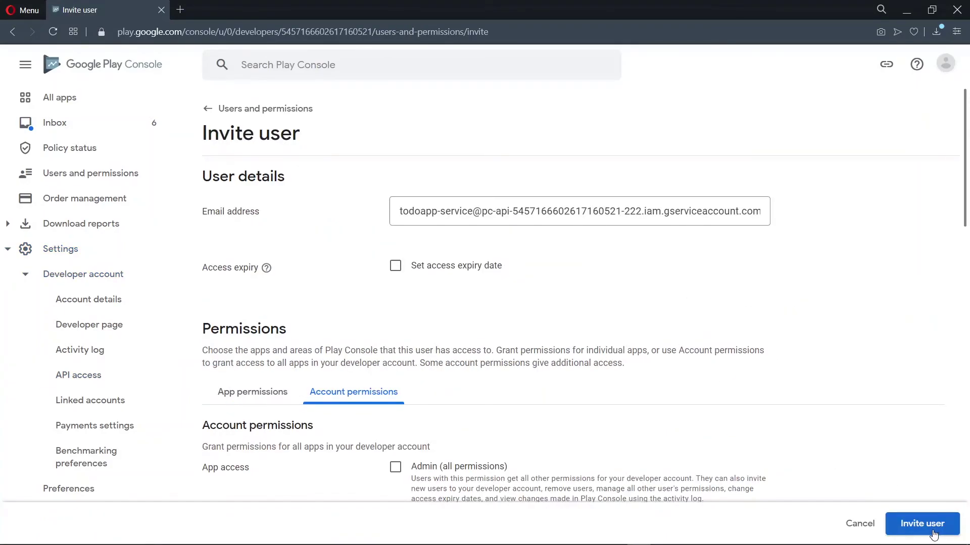
pyautogui.click(934, 533)
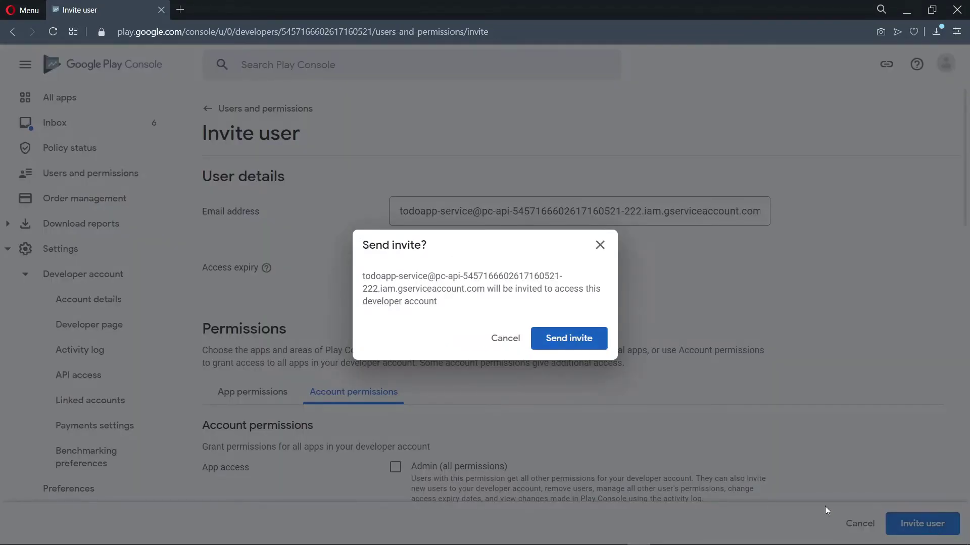
pyautogui.click(575, 343)
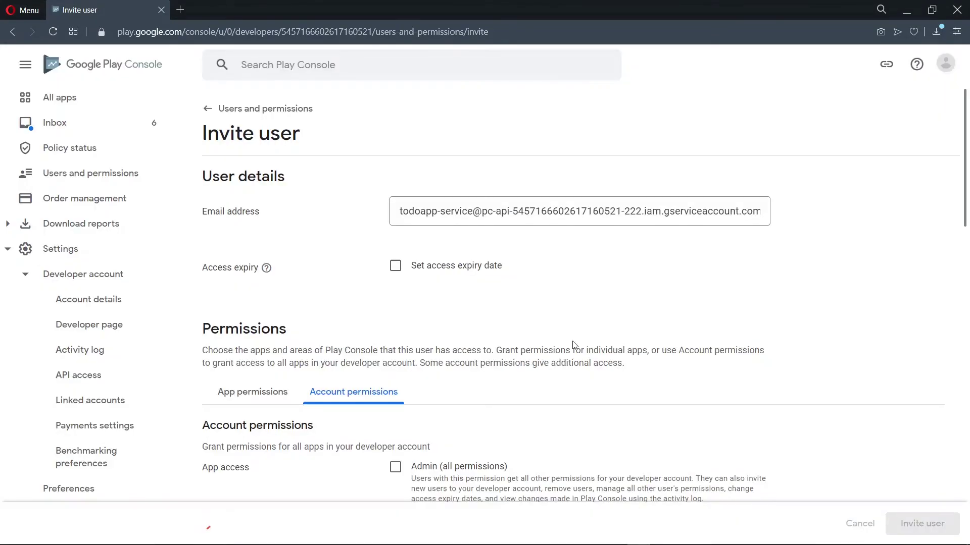